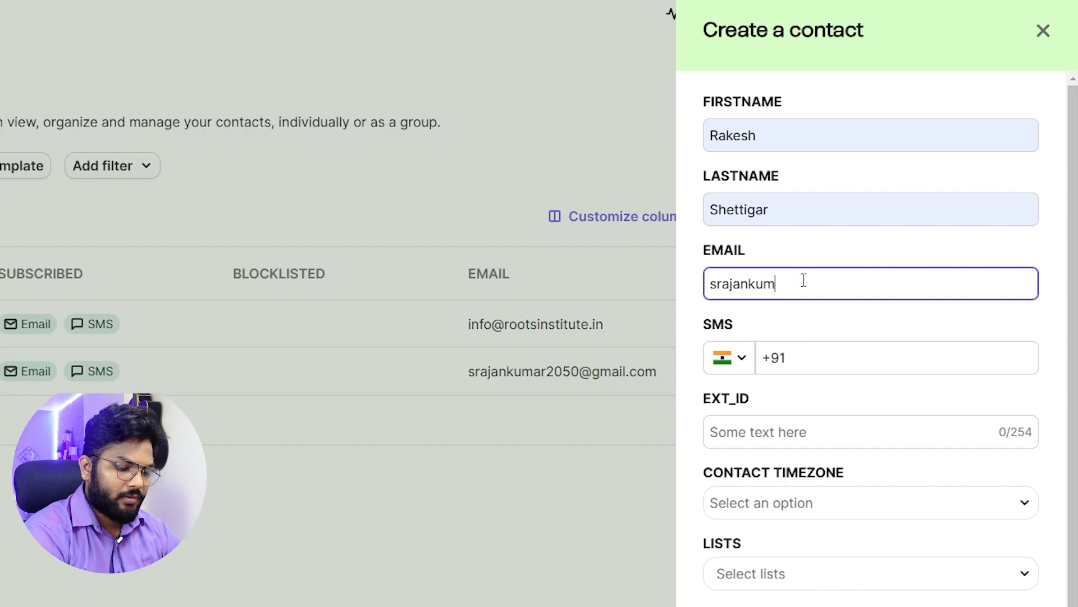
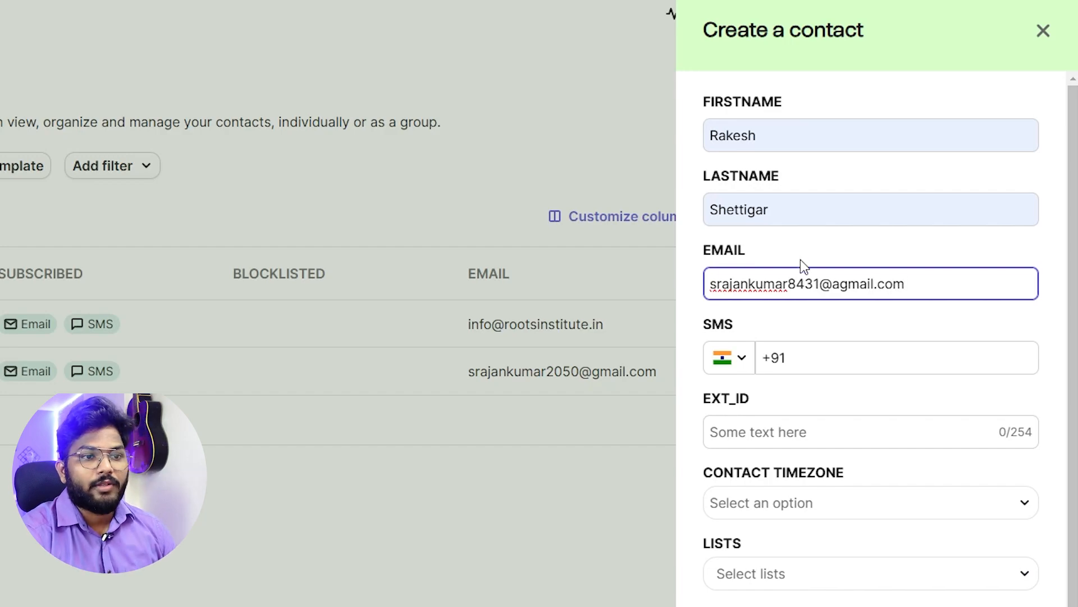
Finish typing the contact's e-mail address, check it, then move focus to the SMS number field.
{"action": "left_click", "coordinate": [682, 299]}
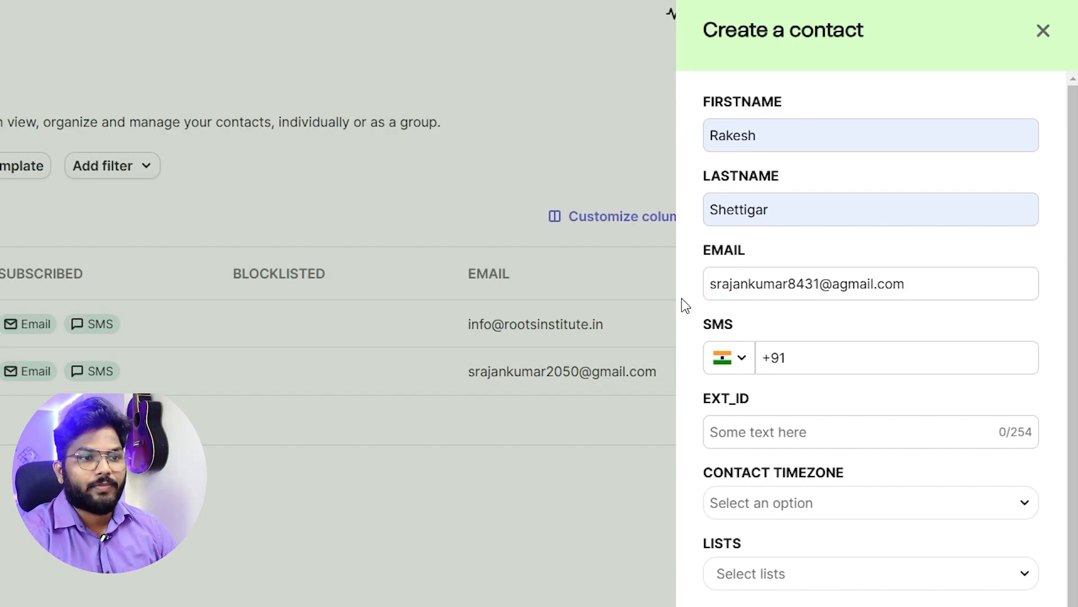
{"action": "left_click", "coordinate": [832, 361]}
{"action": "left_click", "coordinate": [889, 275]}
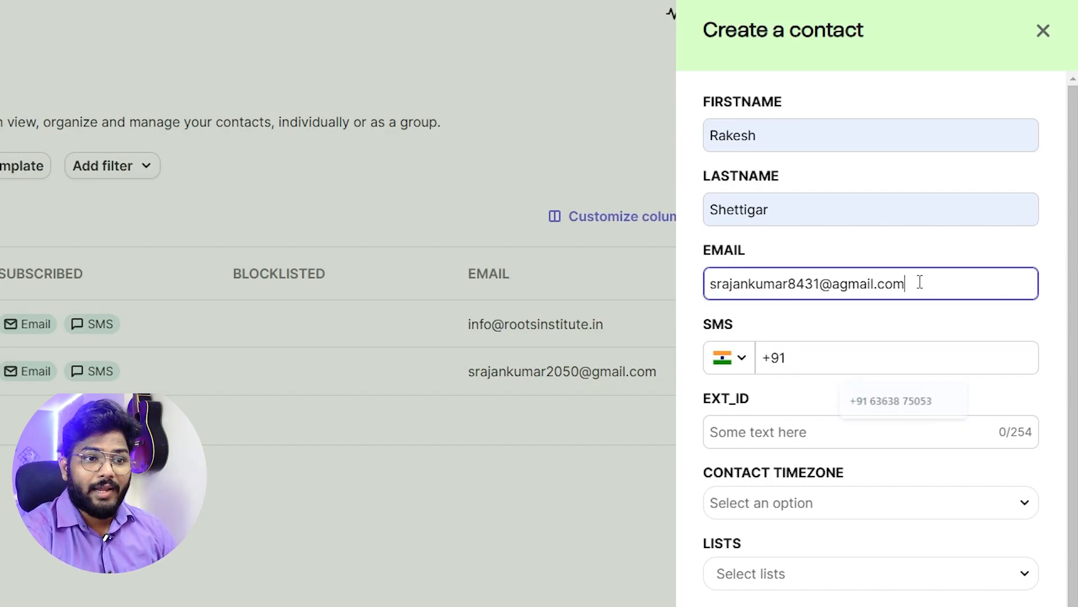
{"action": "left_click_drag", "start_coordinate": [919, 281], "coordinate": [656, 309]}
{"action": "left_click", "coordinate": [691, 273]}
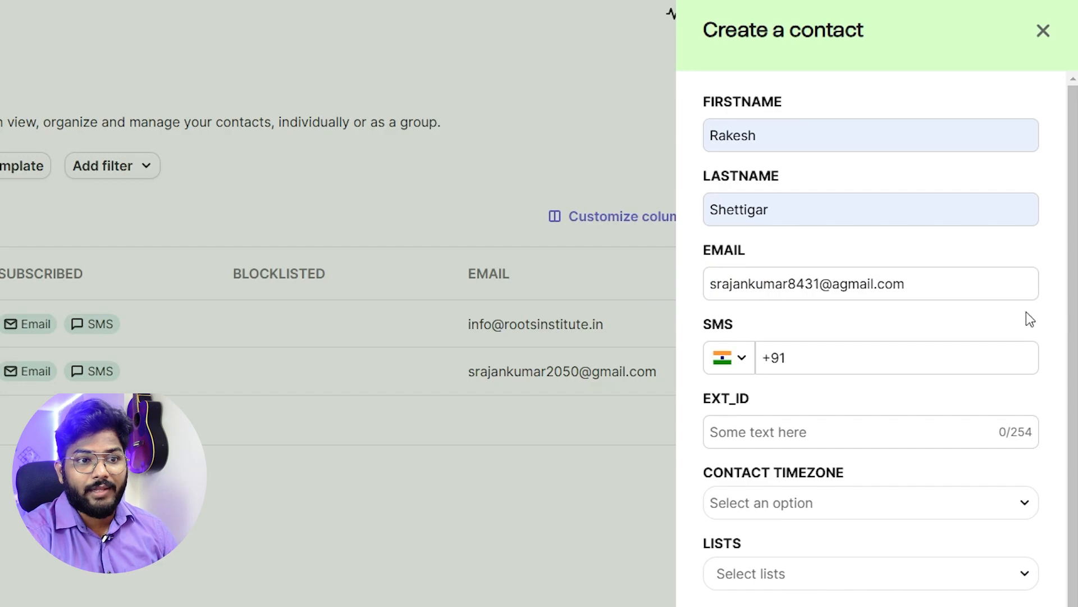
{"action": "left_click_drag", "start_coordinate": [950, 284], "coordinate": [394, 288]}
{"action": "left_click", "coordinate": [686, 284]}
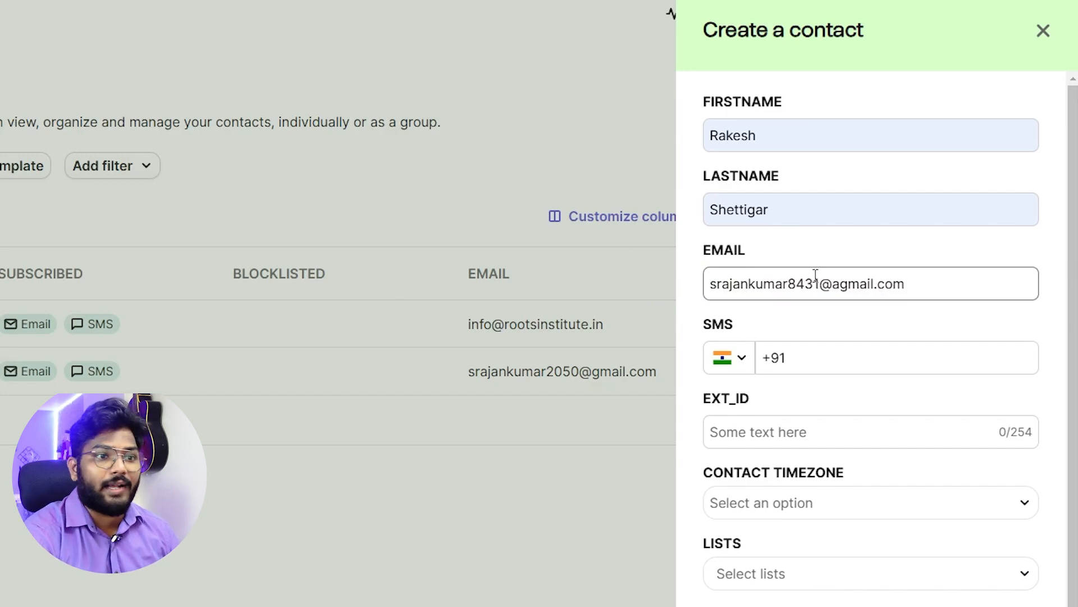
{"action": "left_click", "coordinate": [858, 363]}
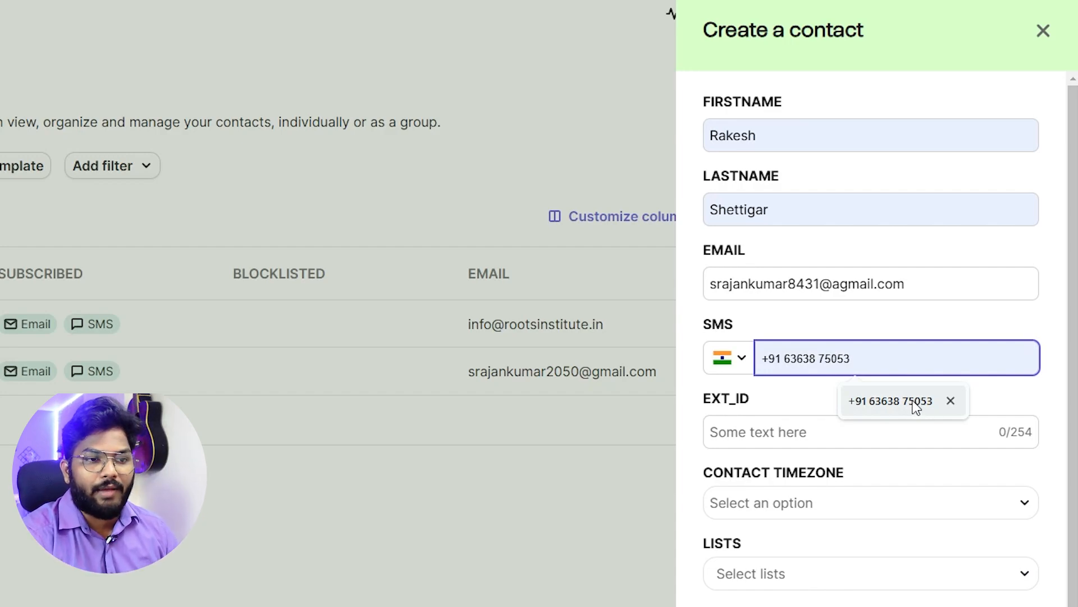
{"action": "left_click", "coordinate": [896, 284]}
{"action": "key", "text": "ctrl+a"}
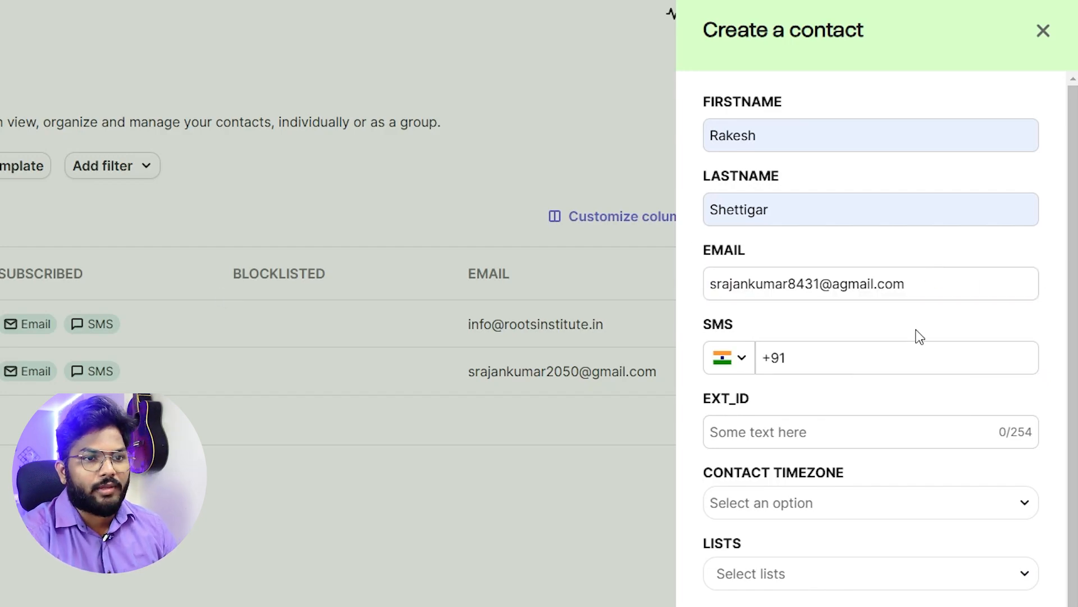
{"action": "left_click", "coordinate": [917, 354]}
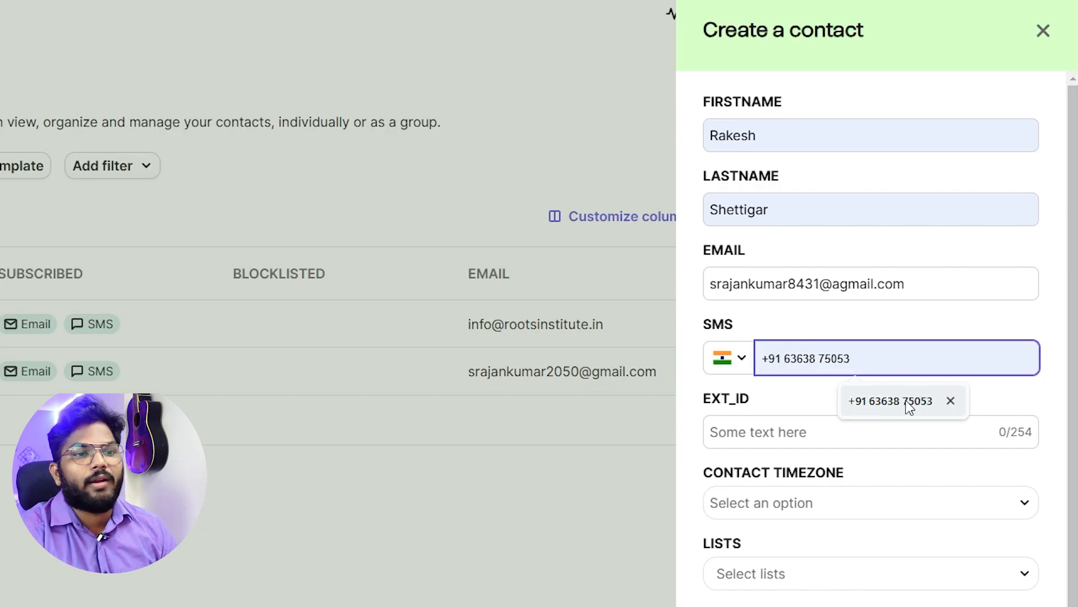
{"action": "left_click", "coordinate": [902, 322]}
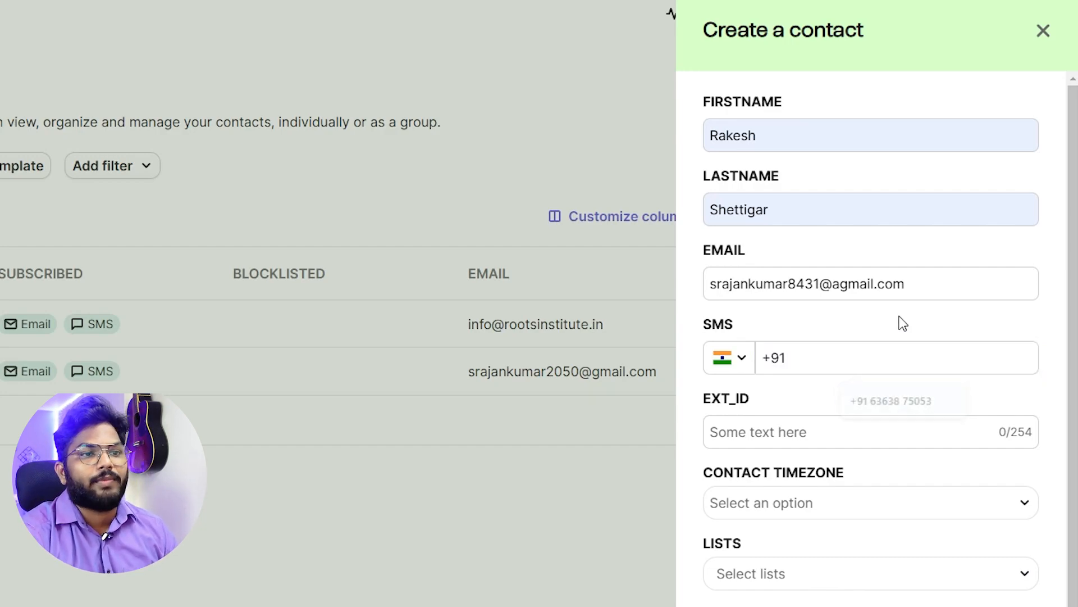
{"action": "left_click", "coordinate": [901, 366]}
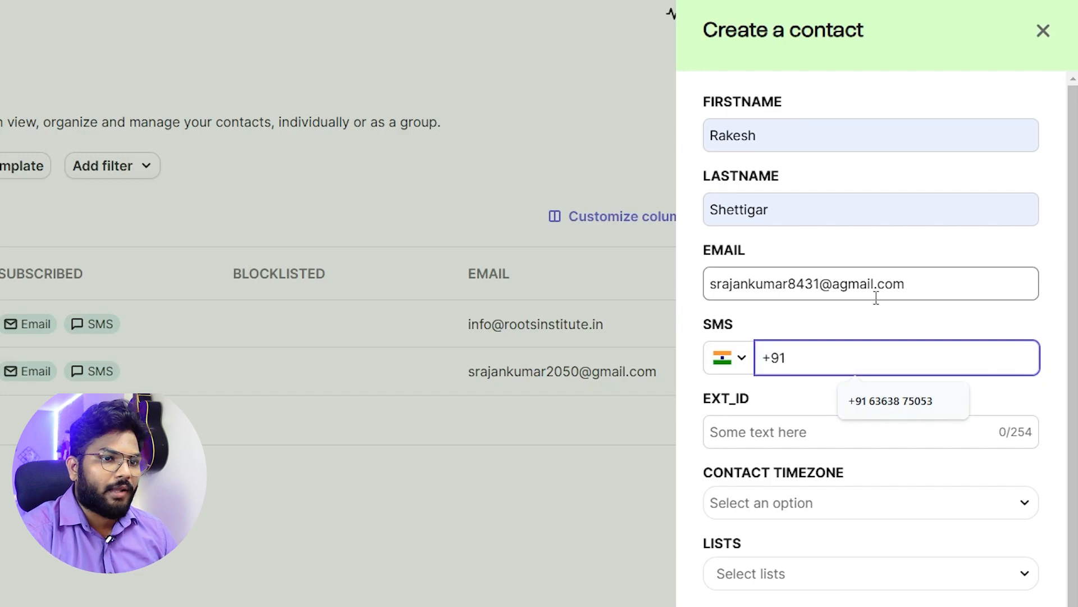
{"action": "left_click", "coordinate": [913, 287]}
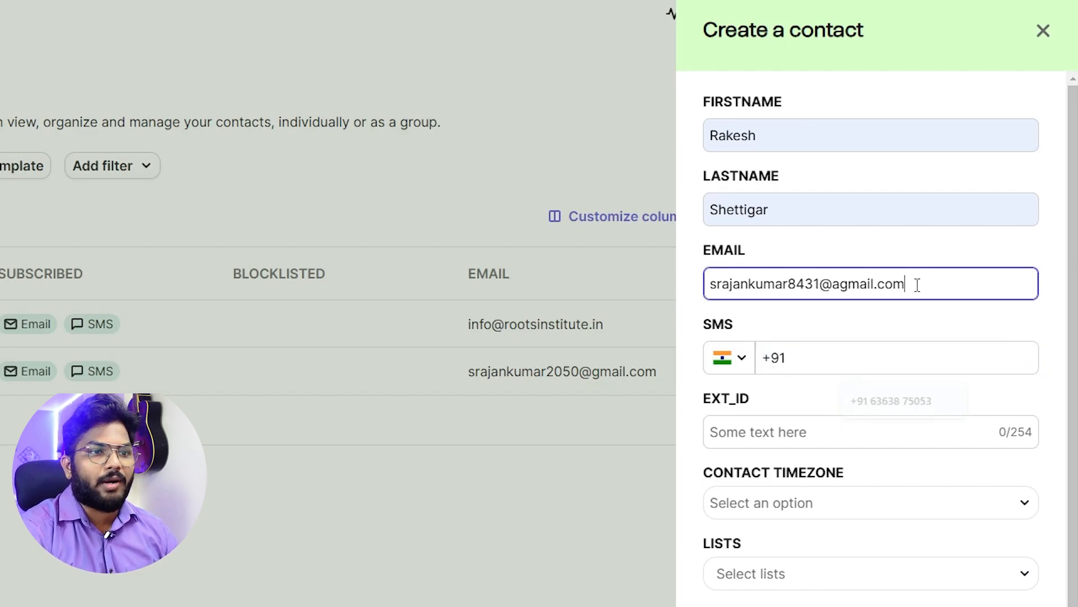
{"action": "left_click", "coordinate": [839, 367]}
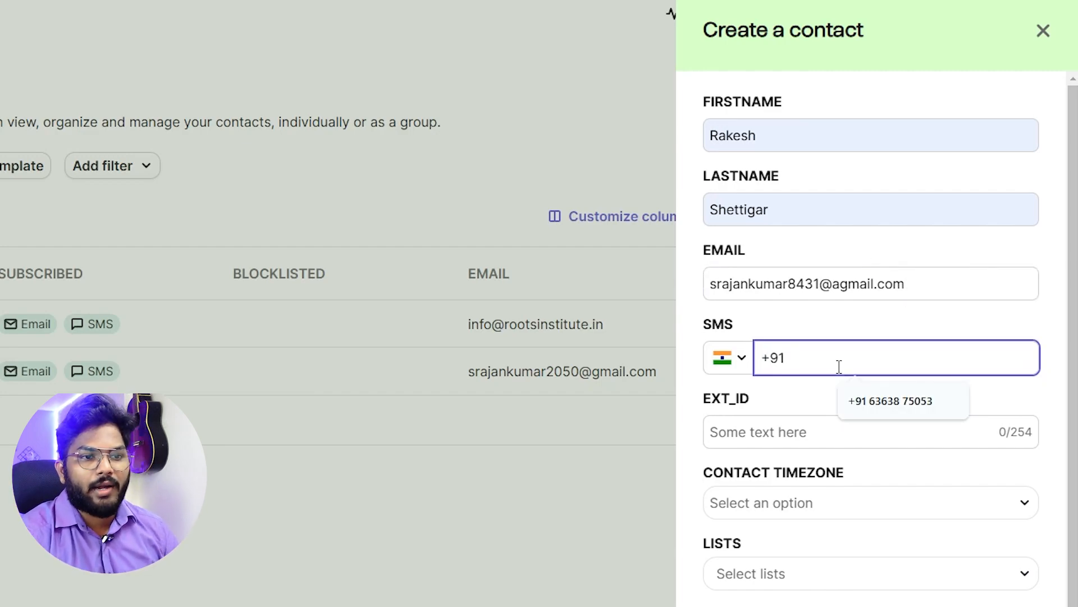
{"action": "left_click", "coordinate": [849, 312]}
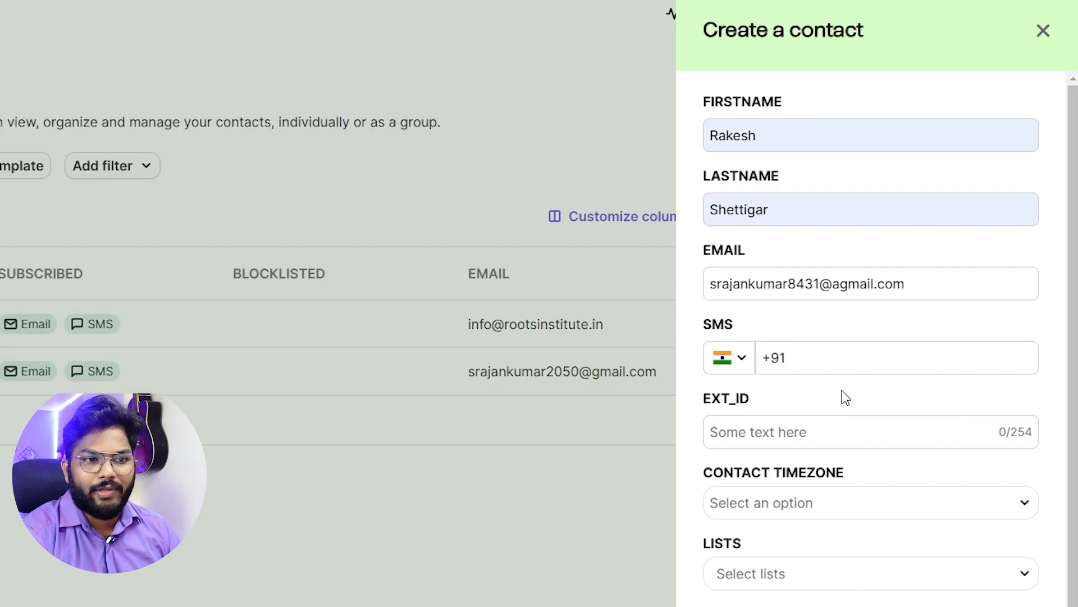
{"action": "left_click", "coordinate": [832, 365]}
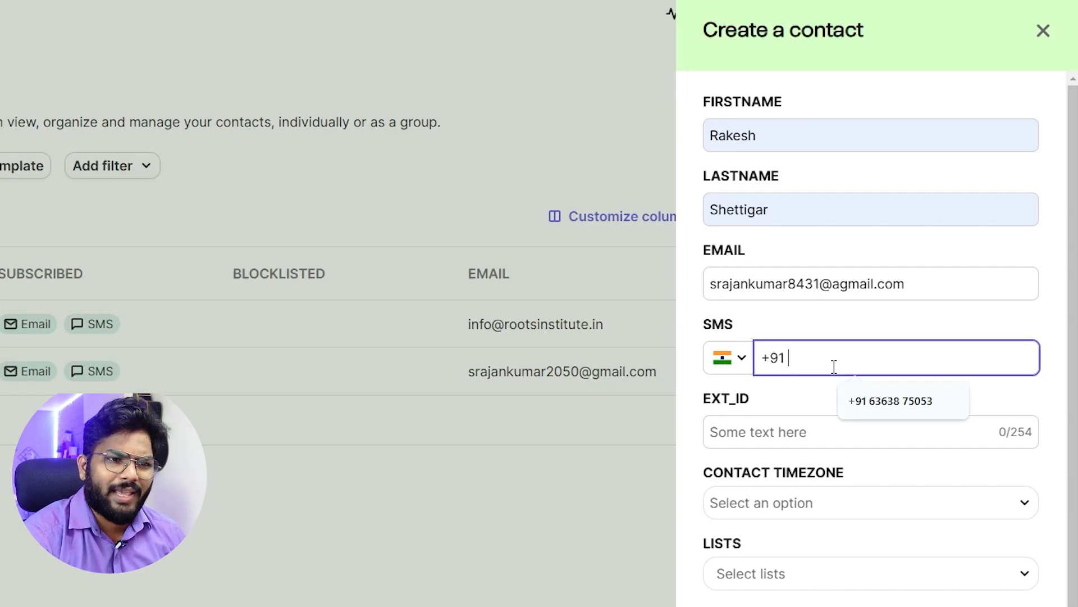
{"action": "left_click", "coordinate": [830, 333]}
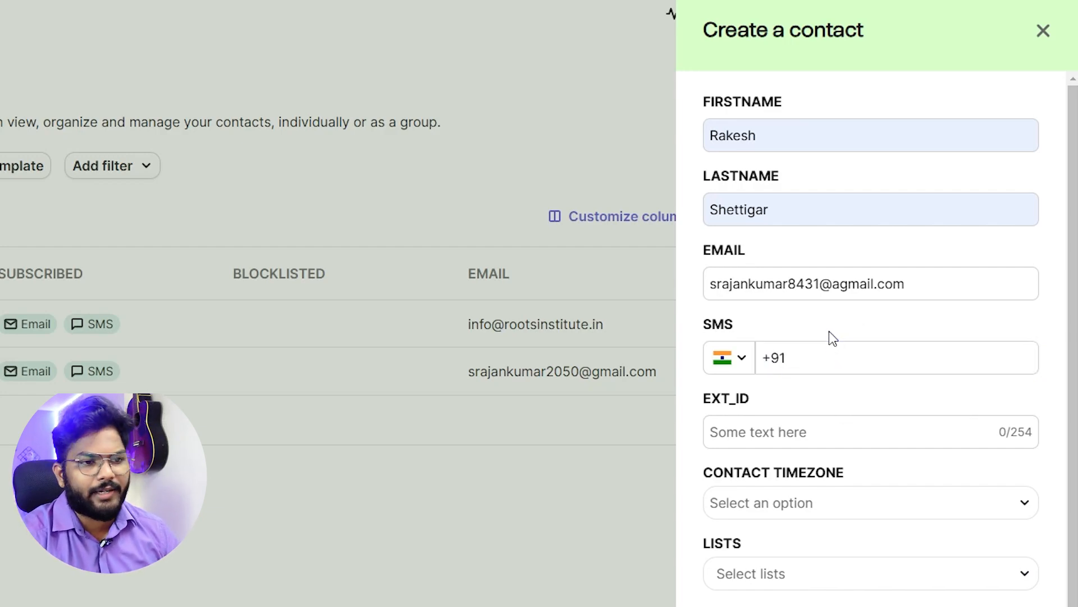
{"action": "scroll", "coordinate": [833, 337], "scroll_direction": "down", "scroll_amount": 3}
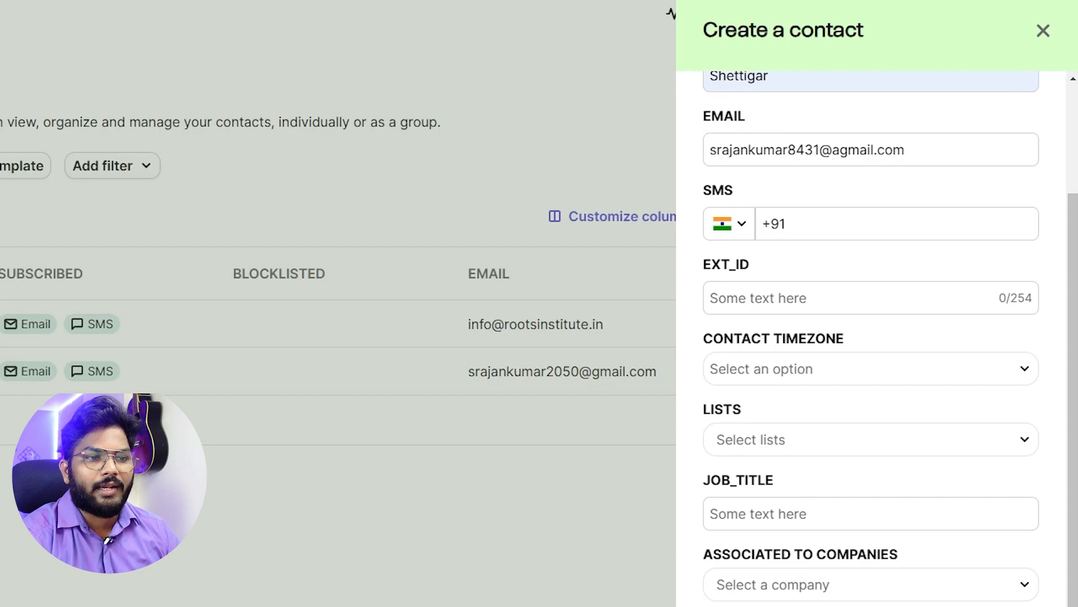
{"action": "scroll", "coordinate": [877, 553], "scroll_direction": "up", "scroll_amount": 3}
{"action": "scroll", "coordinate": [831, 528], "scroll_direction": "down", "scroll_amount": 3}
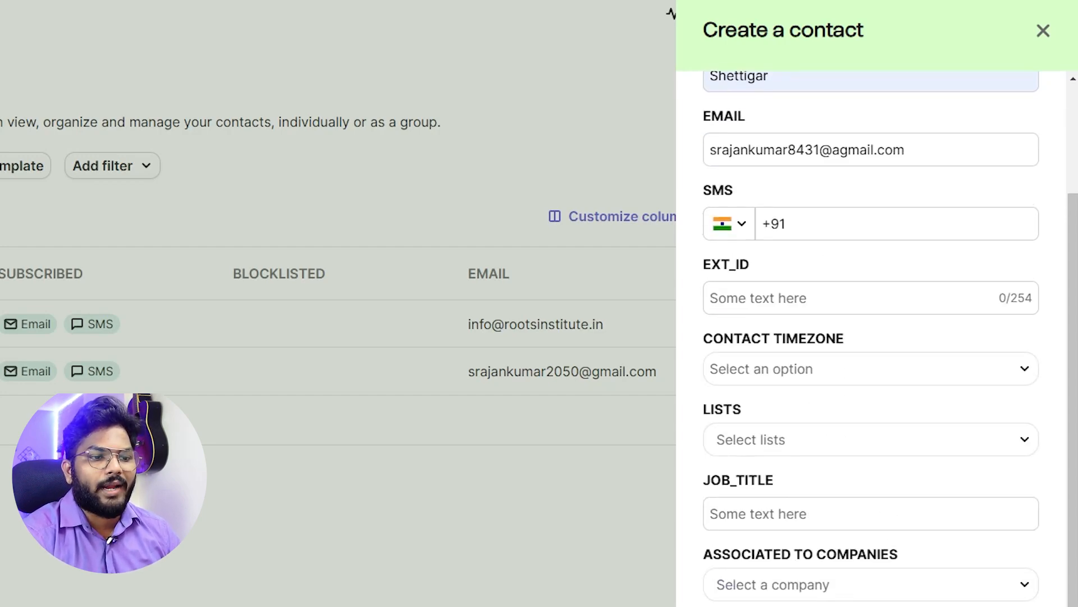
{"action": "scroll", "coordinate": [888, 457], "scroll_direction": "up", "scroll_amount": 3}
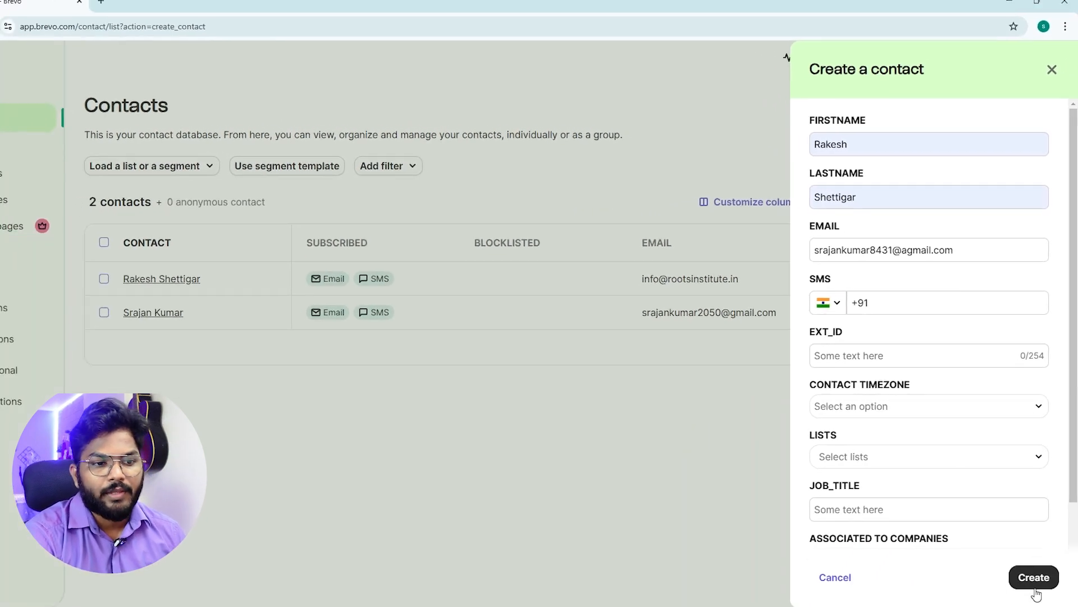
Create the contact and reload Contacts so the table shows all 3 contacts.
{"action": "left_click", "coordinate": [1032, 551]}
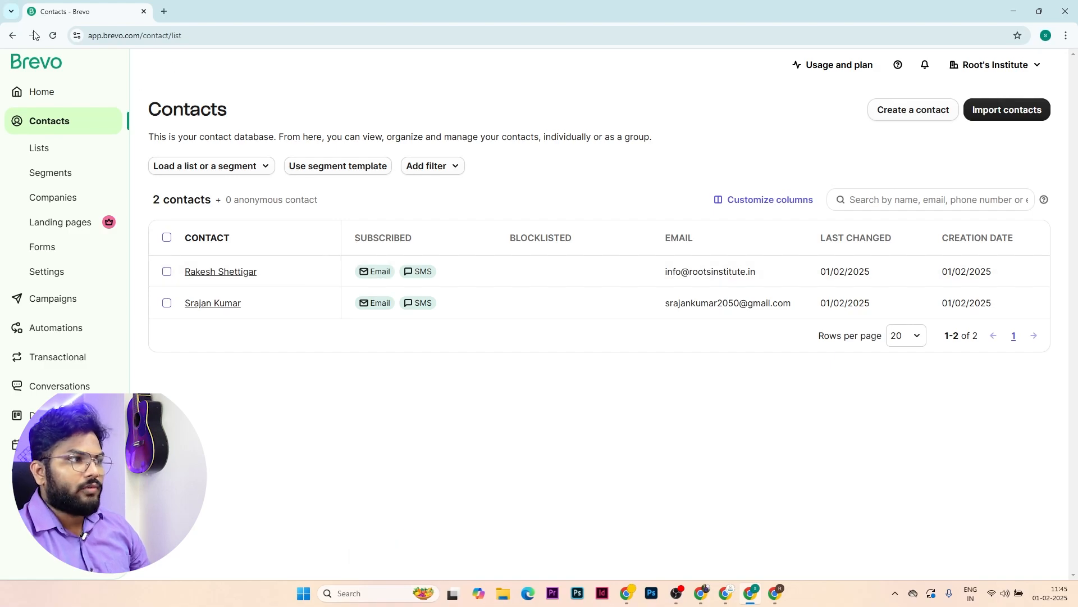
{"action": "left_click", "coordinate": [51, 35]}
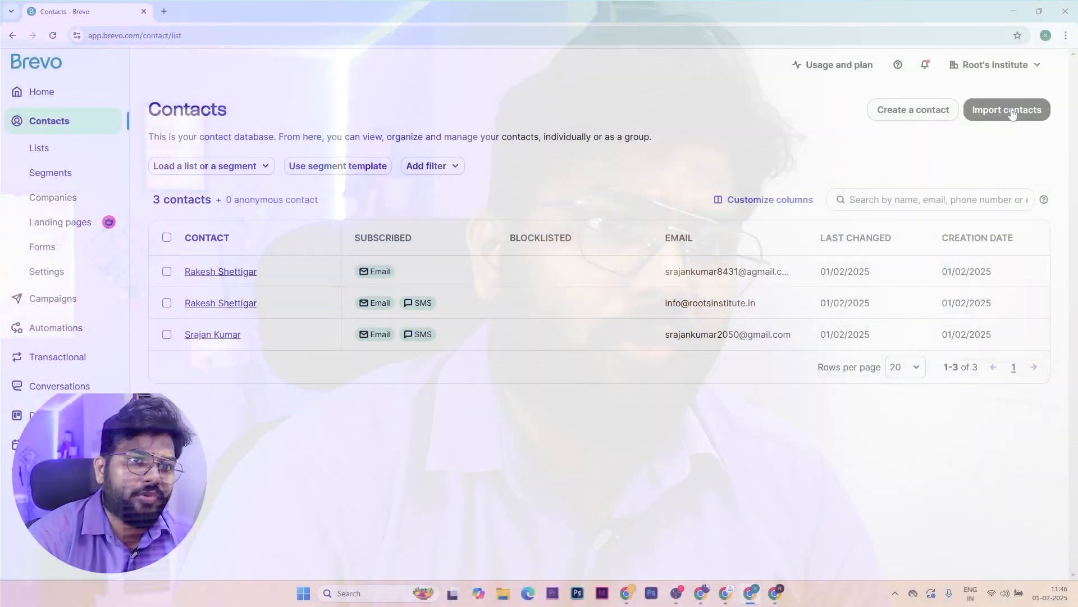
Look at the Import from a file option, then close the import and return to Contacts.
{"action": "left_click", "coordinate": [1011, 110]}
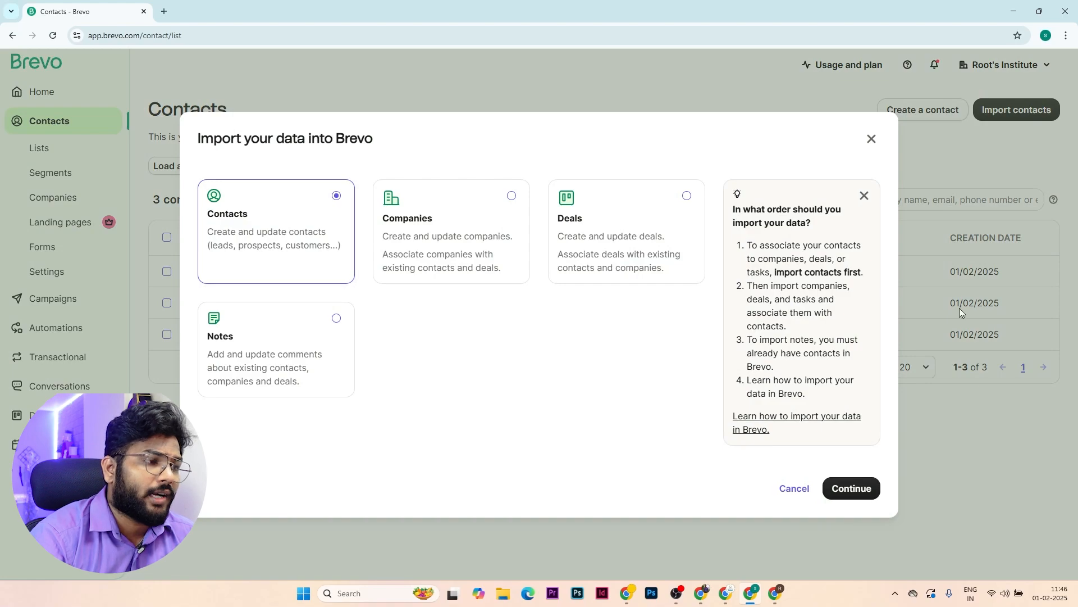
{"action": "left_click", "coordinate": [837, 485]}
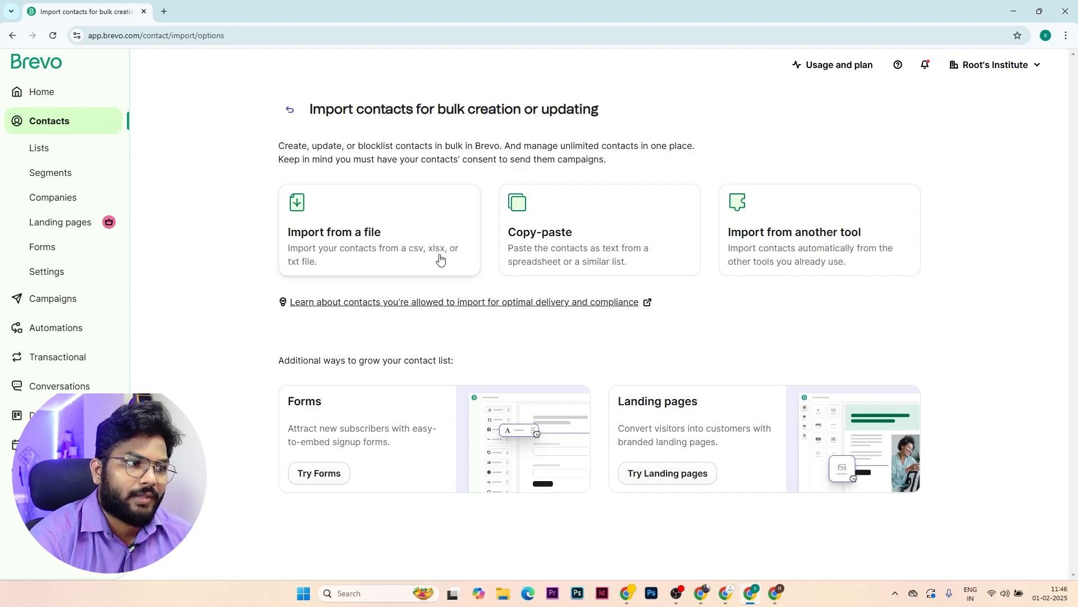
{"action": "left_click", "coordinate": [441, 248]}
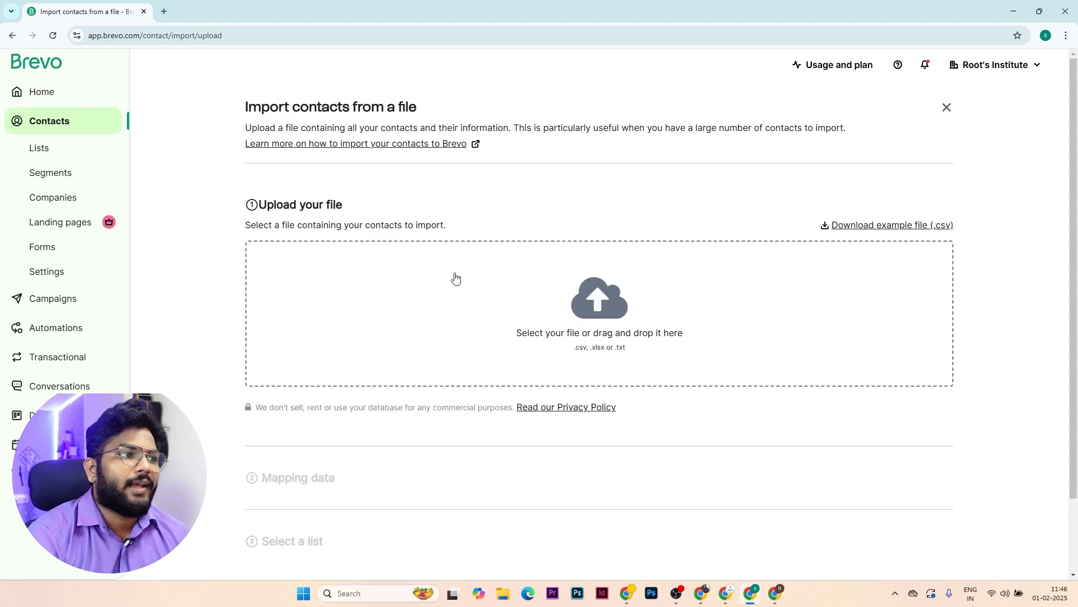
{"action": "left_click", "coordinate": [56, 133]}
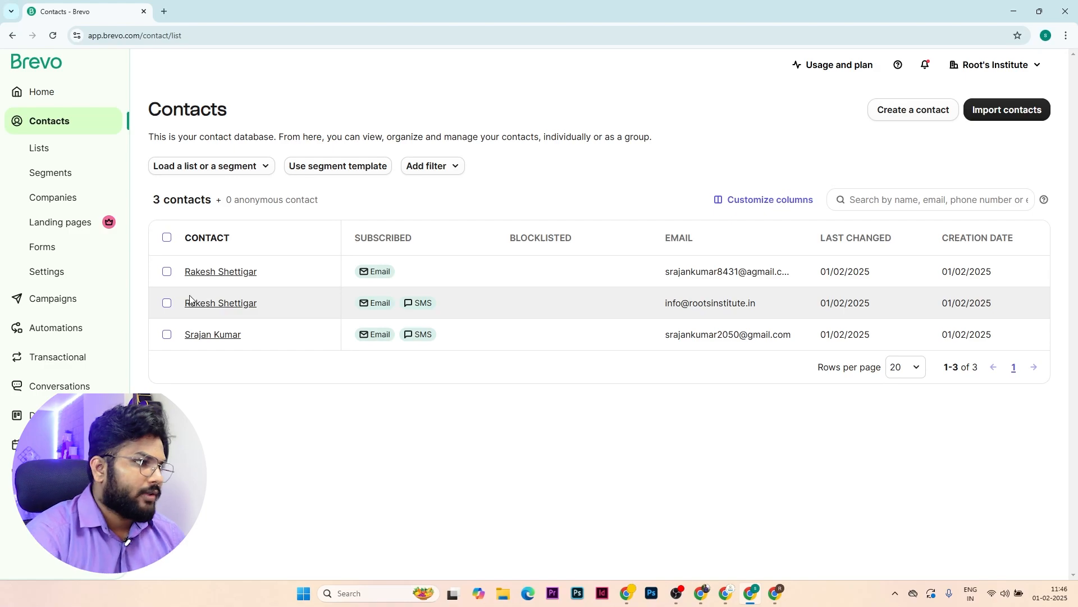
Select all 3 contacts, browse the existing lists in Your First Folder, then cancel and deselect.
{"action": "left_click", "coordinate": [166, 238]}
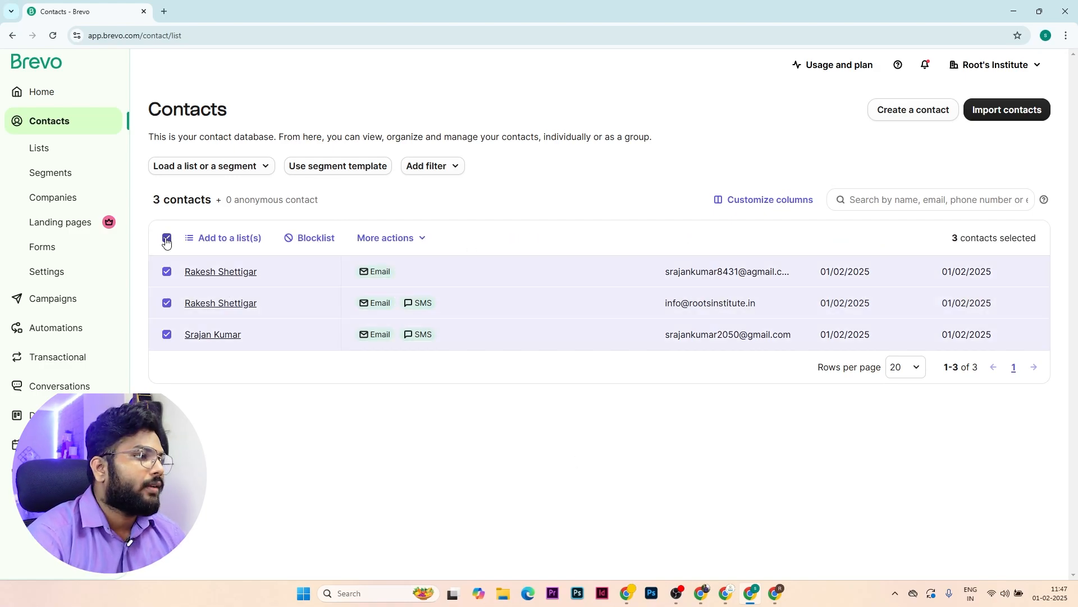
{"action": "left_click", "coordinate": [217, 238]}
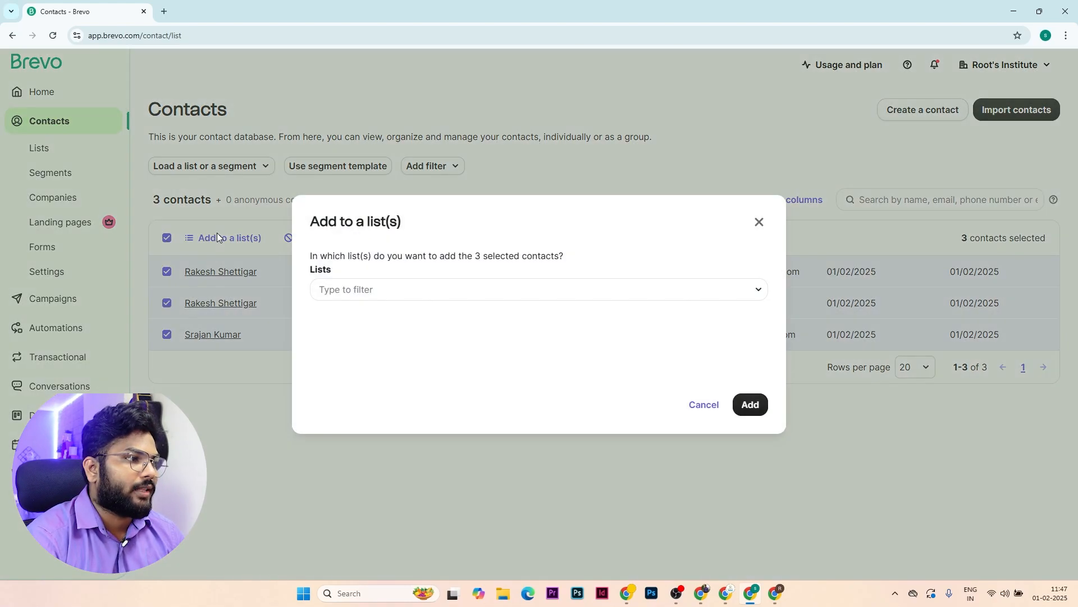
{"action": "left_click", "coordinate": [739, 290]}
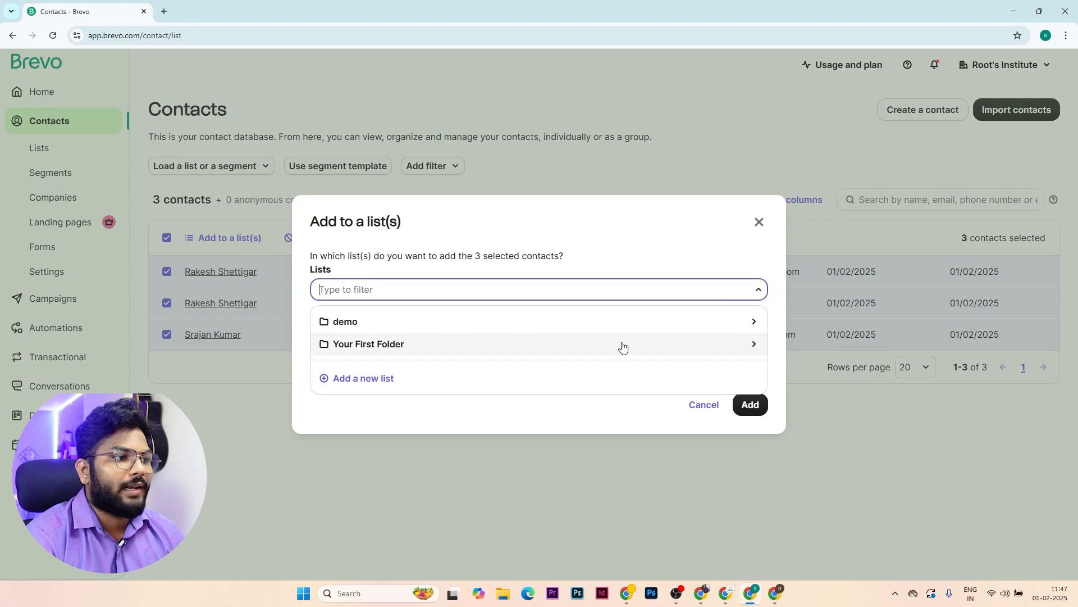
{"action": "left_click", "coordinate": [472, 353]}
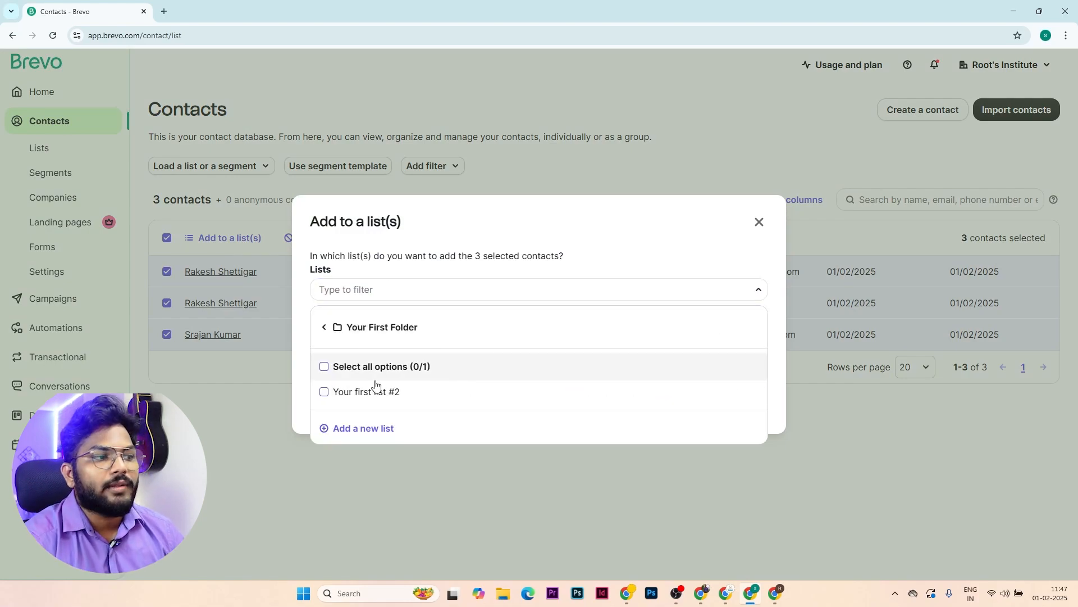
{"action": "left_click", "coordinate": [750, 230]}
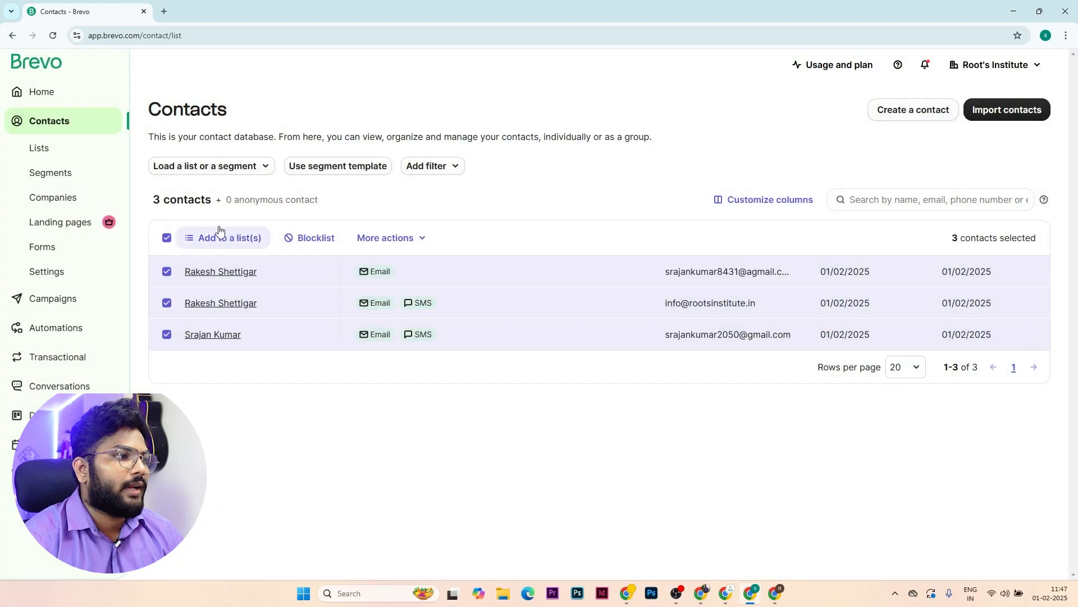
{"action": "left_click", "coordinate": [166, 238]}
On the Lists page, create a folder named PROMOTIONAL EMAIL, then return to Contacts.
{"action": "left_click", "coordinate": [75, 154]}
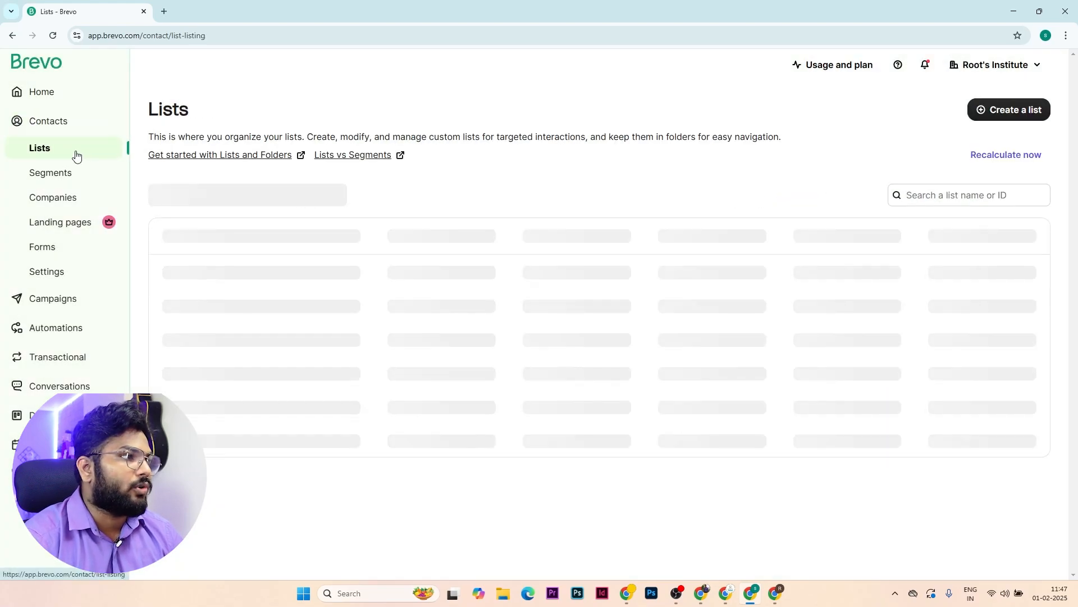
{"action": "left_click", "coordinate": [248, 200]}
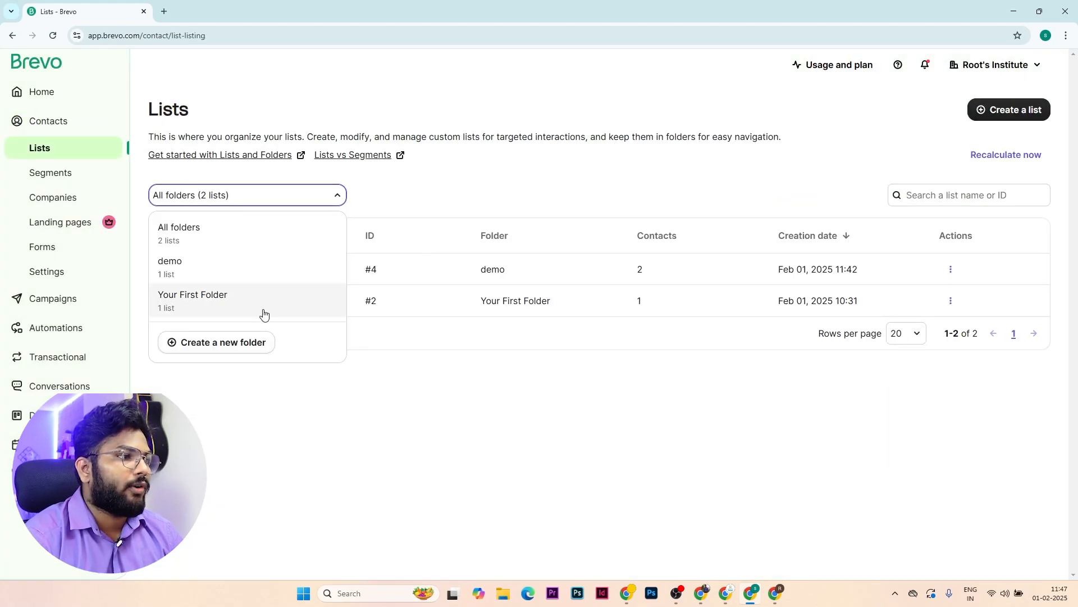
{"action": "left_click", "coordinate": [267, 337]}
{"action": "left_click", "coordinate": [846, 171]}
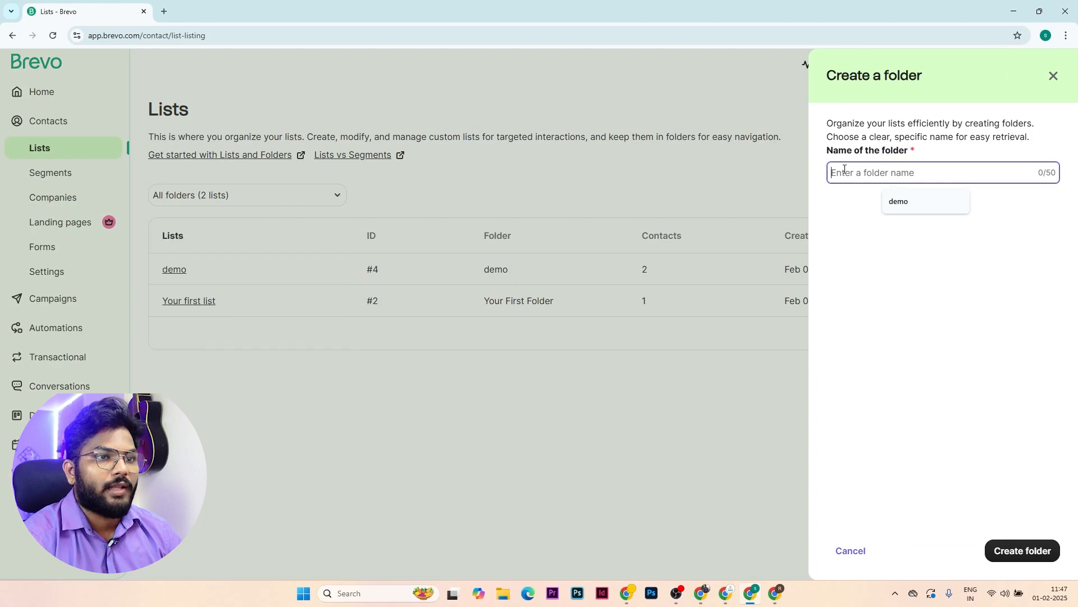
{"action": "key", "text": "Caps_Lock"}
{"action": "type", "text": "P"}
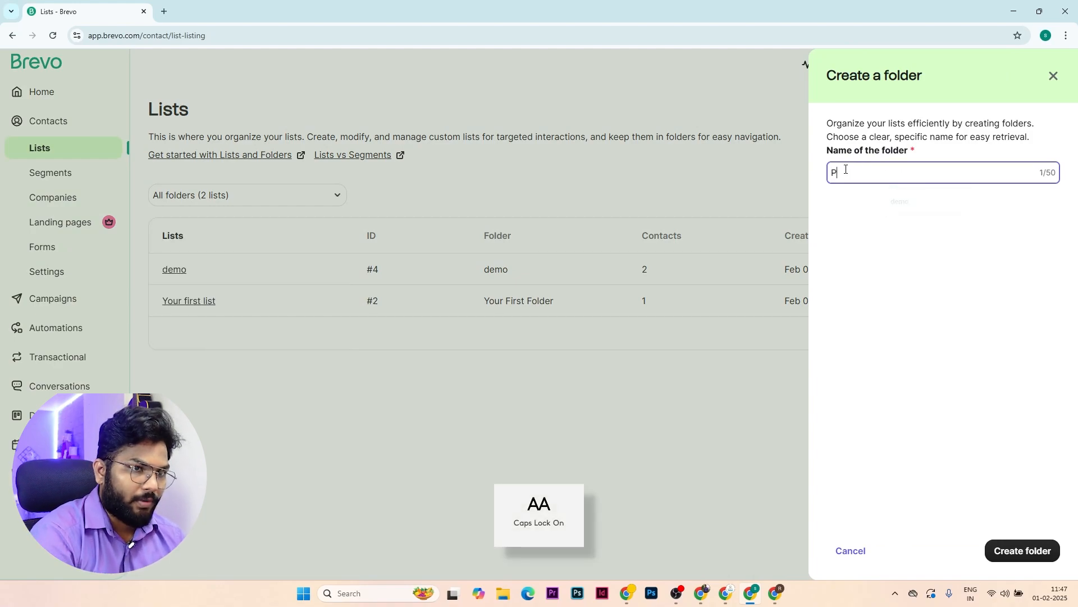
{"action": "type", "text": "ROMOTIONAL MEMAIL"}
{"action": "left_click", "coordinate": [1000, 552]}
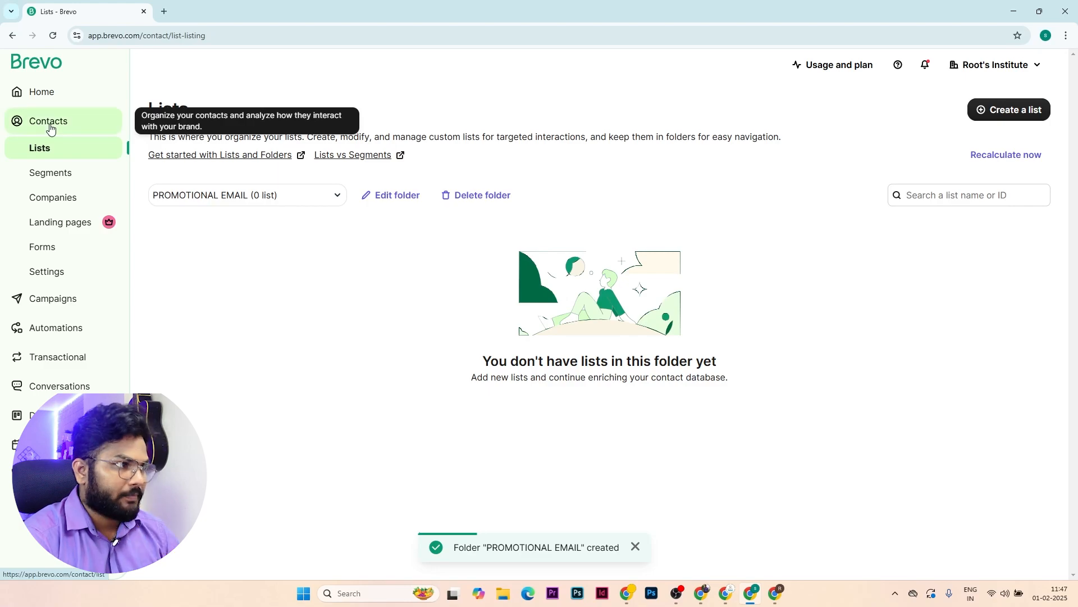
{"action": "left_click", "coordinate": [50, 124]}
Select all three contacts and begin adding them to a brand-new list.
{"action": "left_click", "coordinate": [167, 238]}
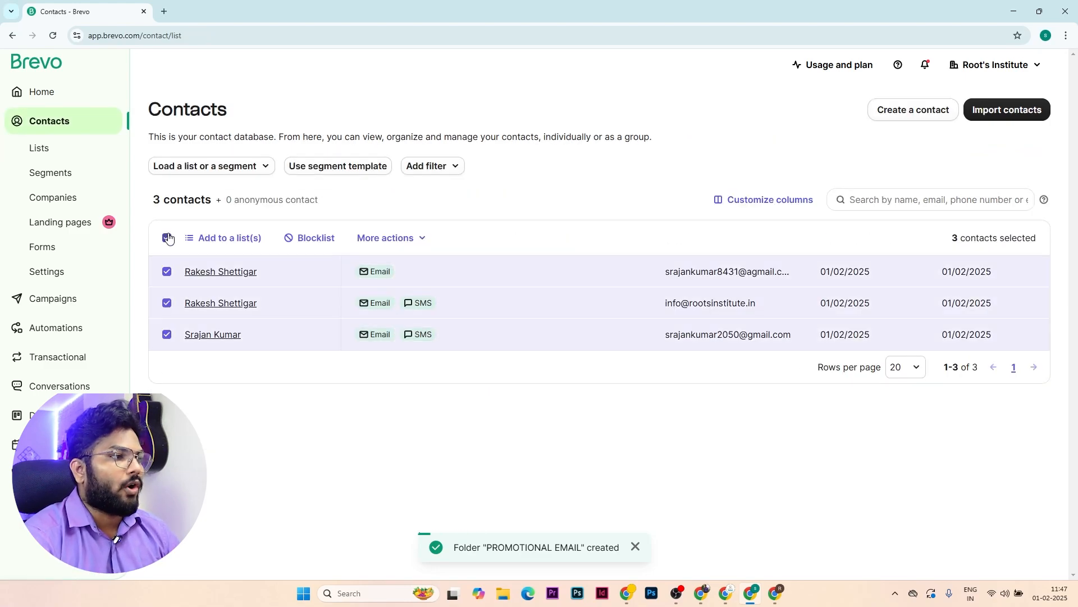
{"action": "left_click", "coordinate": [224, 237]}
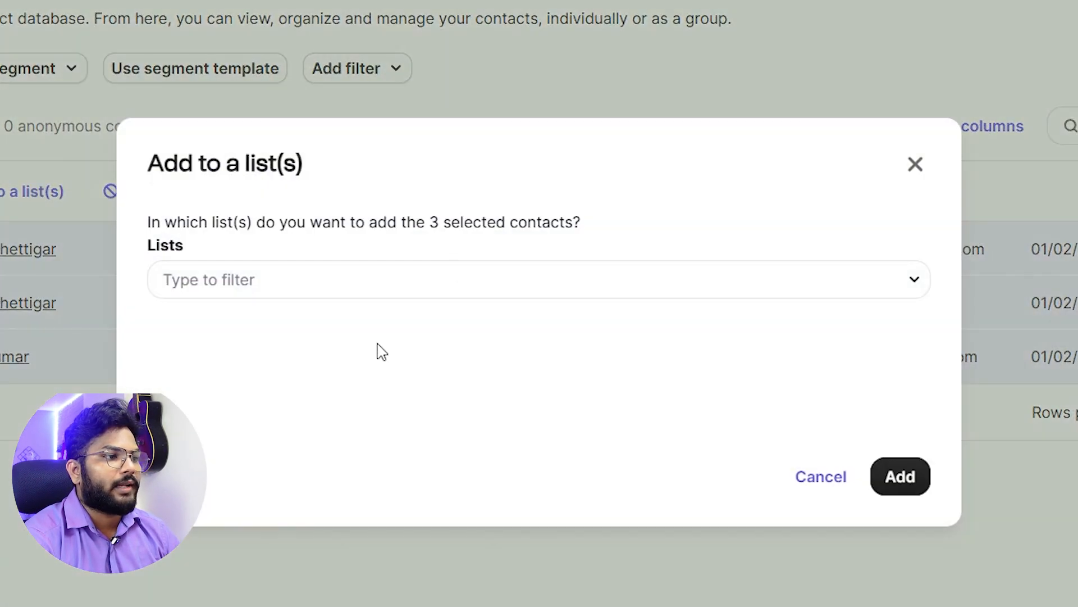
{"action": "left_click", "coordinate": [454, 299]}
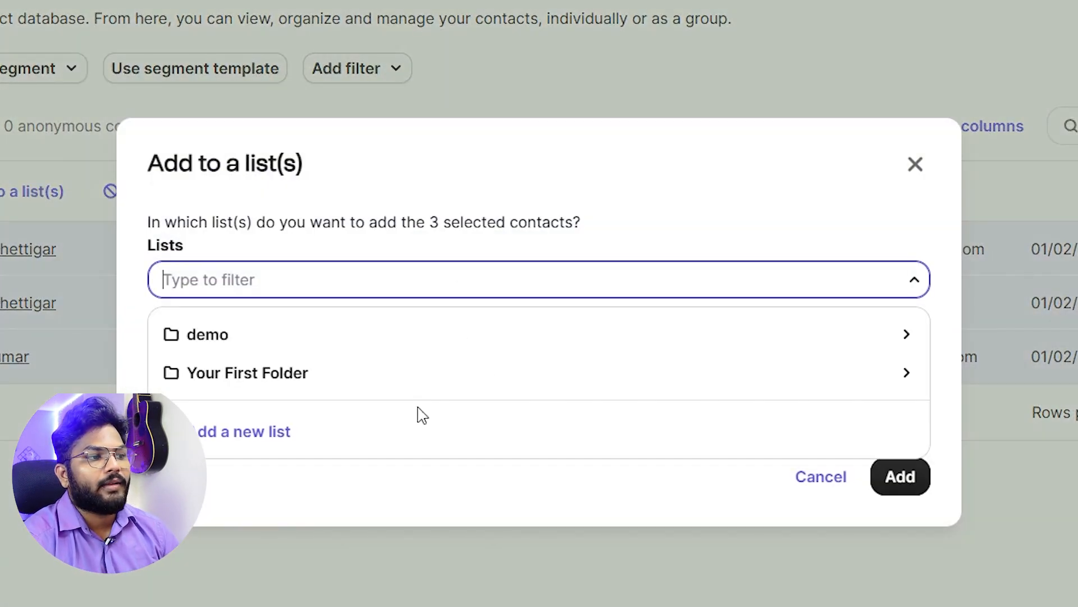
{"action": "left_click", "coordinate": [235, 446]}
Name the new list 'promotional email', place it in PROMOTIONAL EMAIL, and add the contacts.
{"action": "left_click", "coordinate": [308, 288]}
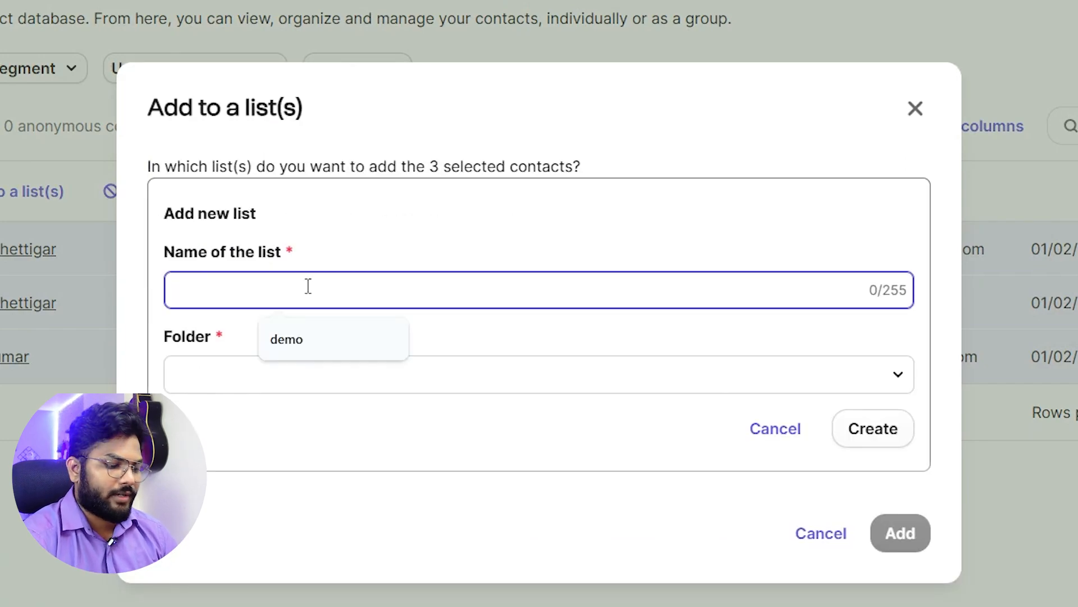
{"action": "type", "text": "promotional email"}
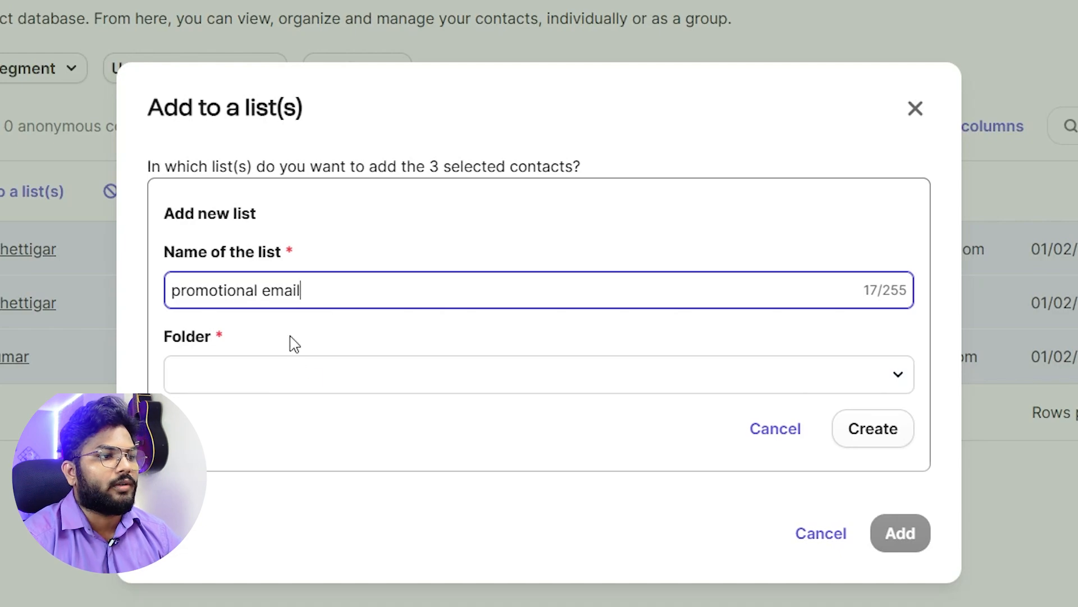
{"action": "left_click", "coordinate": [306, 379]}
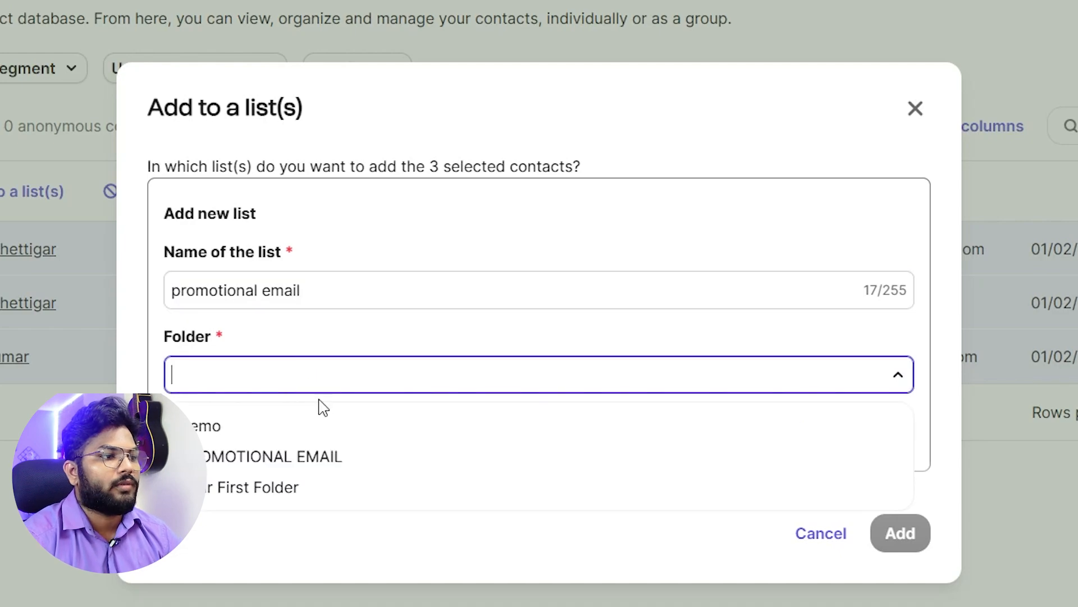
{"action": "left_click", "coordinate": [329, 456]}
{"action": "left_click", "coordinate": [865, 449]}
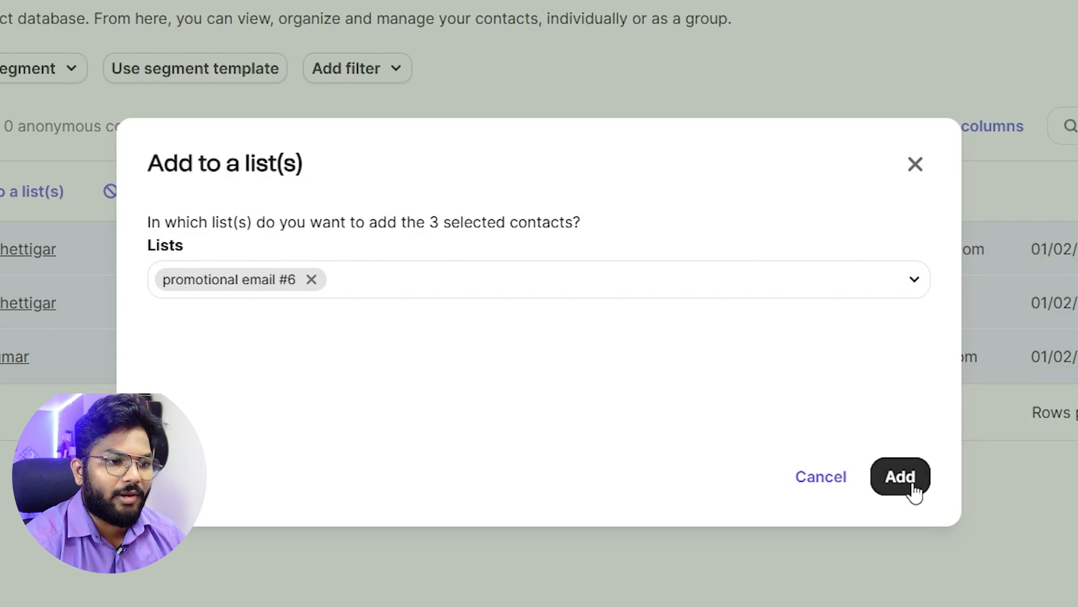
{"action": "left_click", "coordinate": [907, 484]}
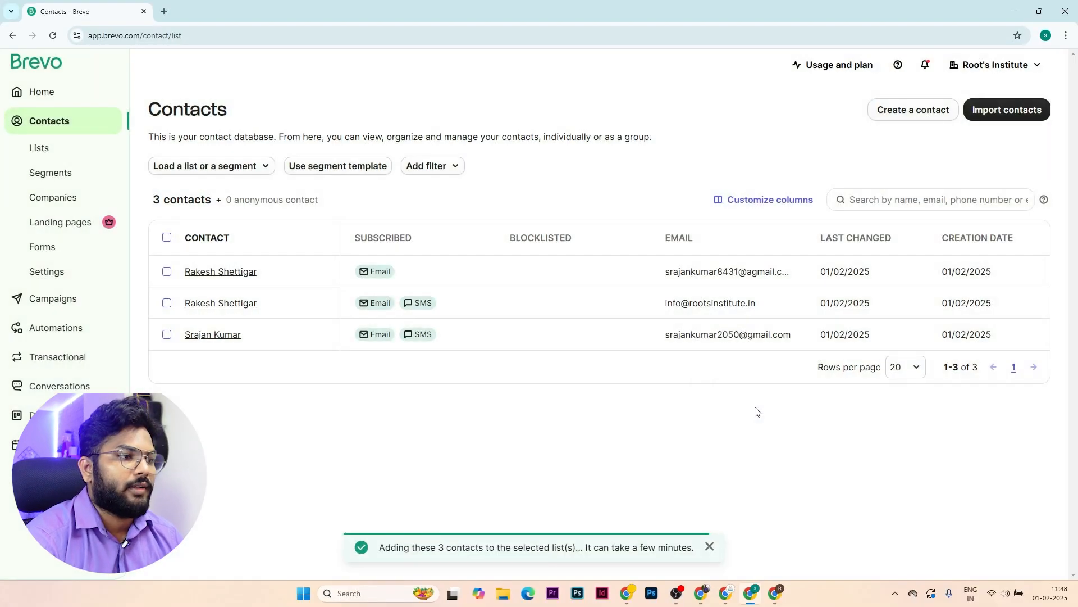